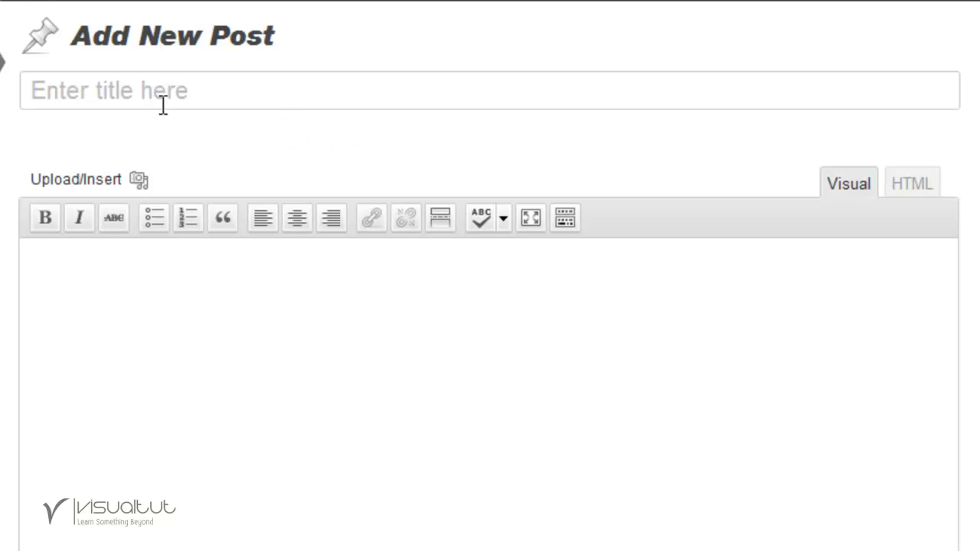
# Title the new post "Hello welcome to Pixel works!".
pyautogui.click(66, 88)
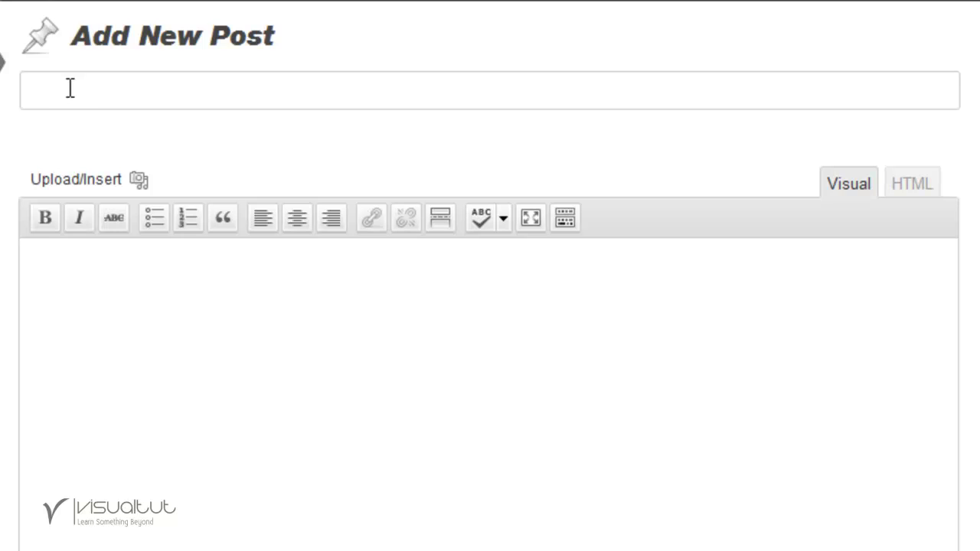
pyautogui.write('Hello welcome to Pixel works!')
pyautogui.click(316, 309)
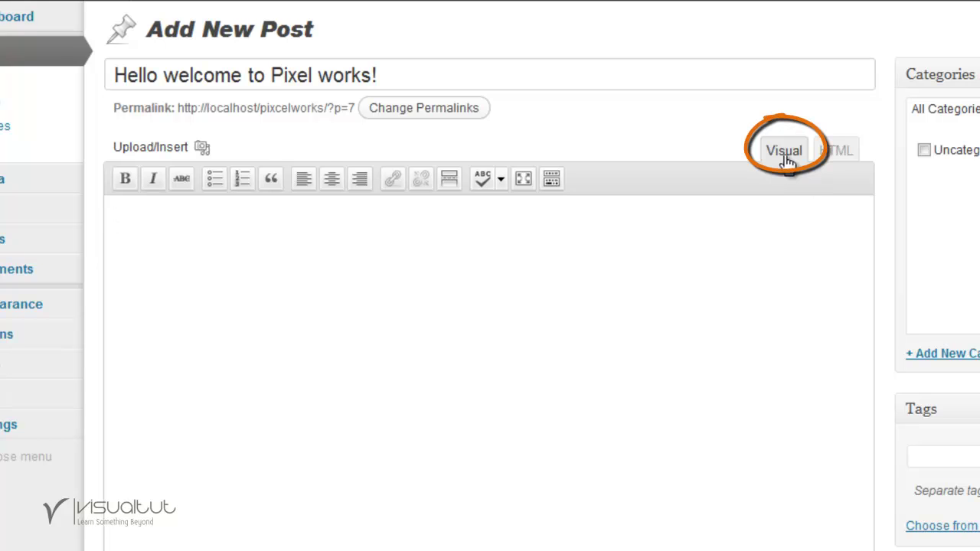
# Compare the post editor's HTML and Visual modes, return to Visual, and look at the fullscreen writing mode before exiting it.
pyautogui.click(829, 163)
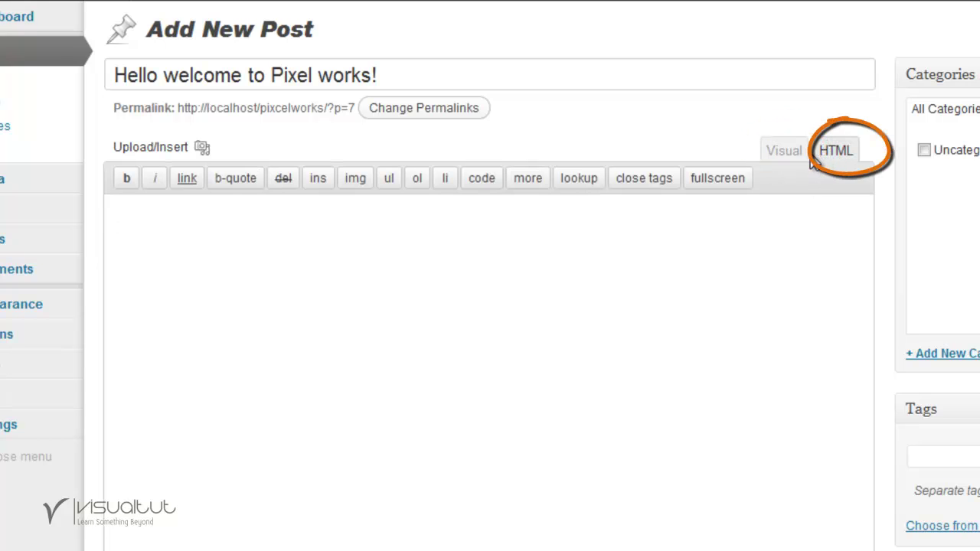
pyautogui.click(798, 155)
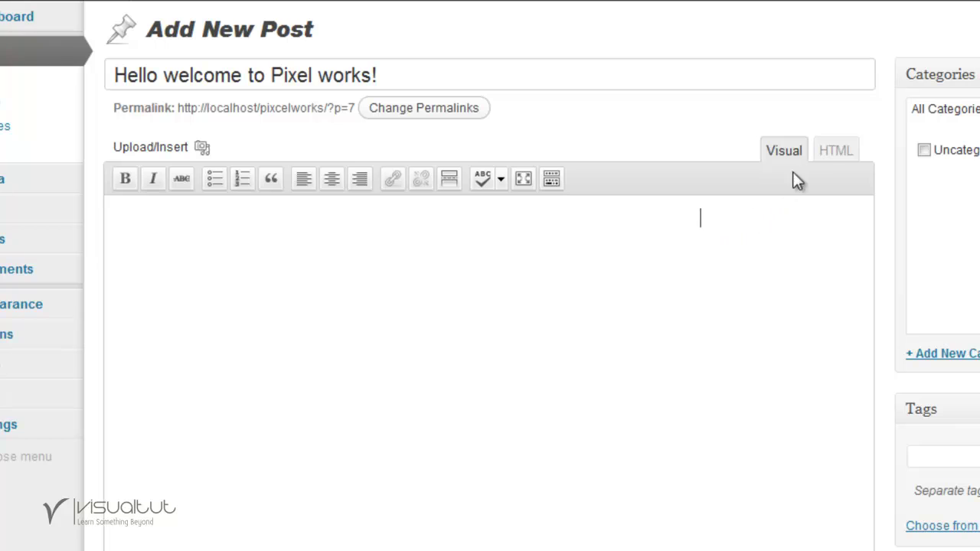
pyautogui.click(836, 157)
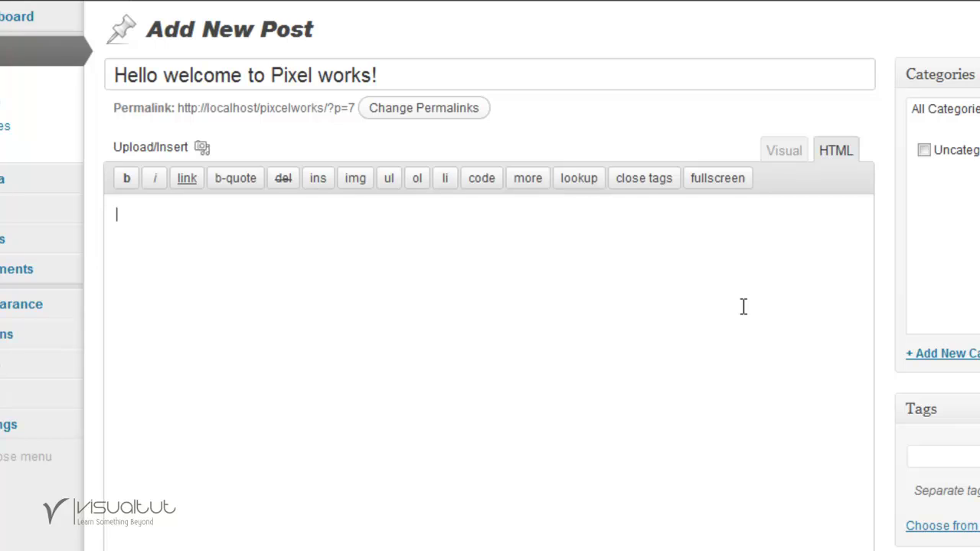
pyautogui.click(779, 149)
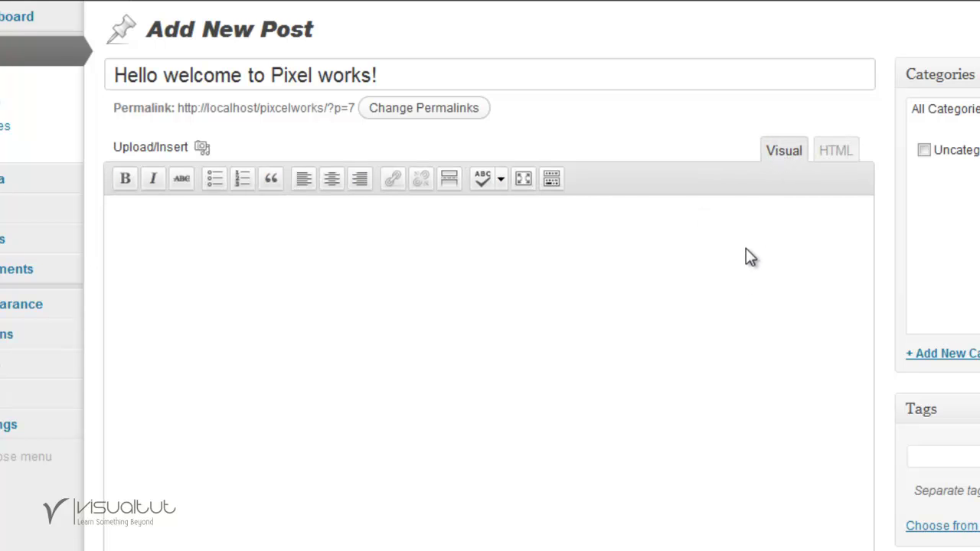
pyautogui.click(333, 222)
pyautogui.click(823, 158)
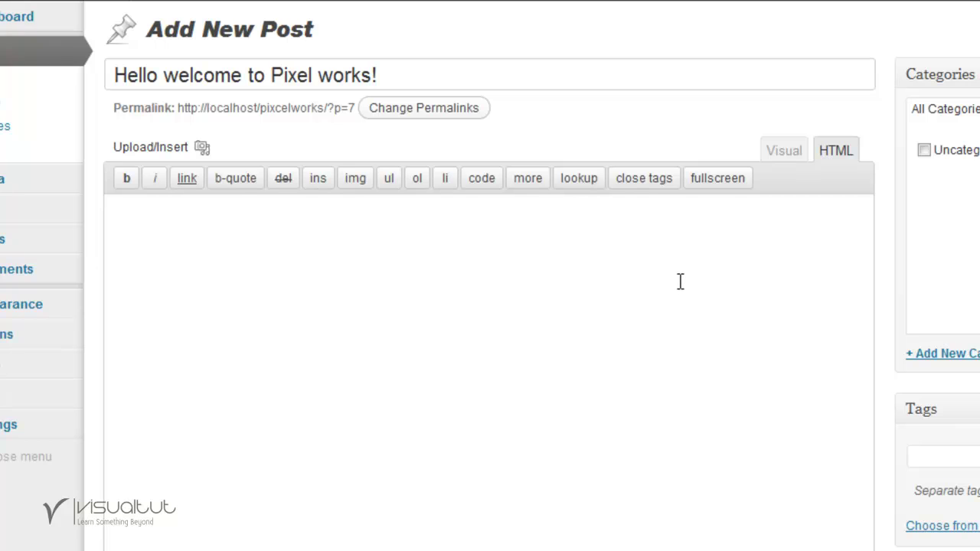
pyautogui.click(783, 152)
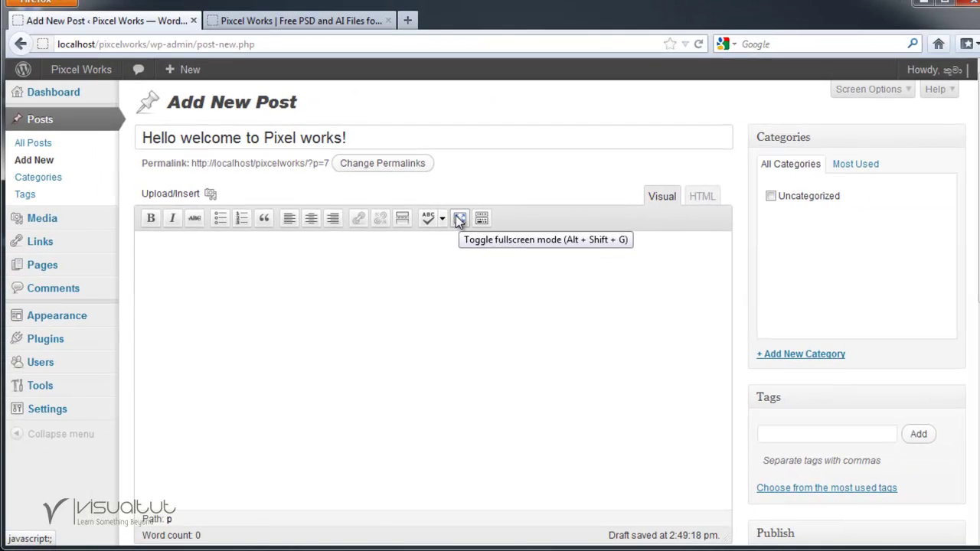
pyautogui.click(460, 219)
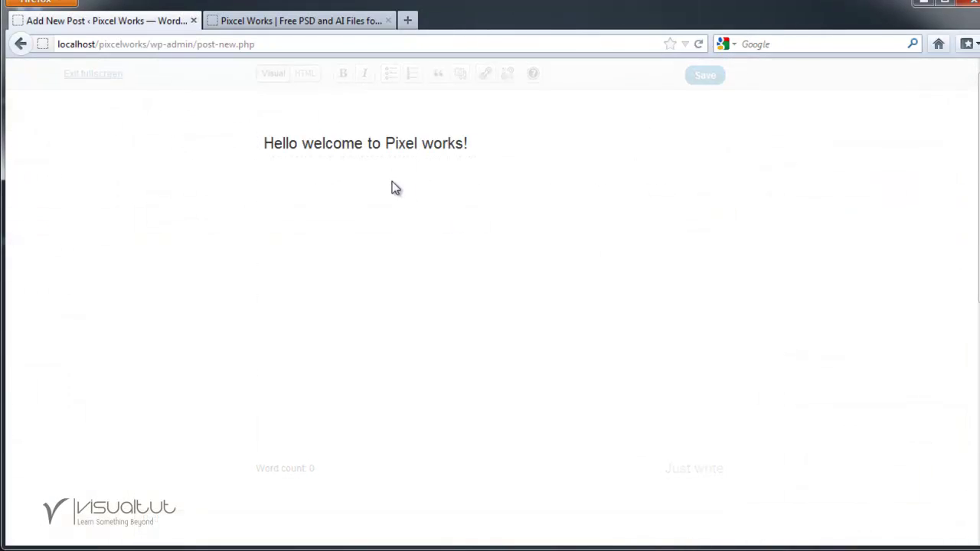
pyautogui.click(95, 74)
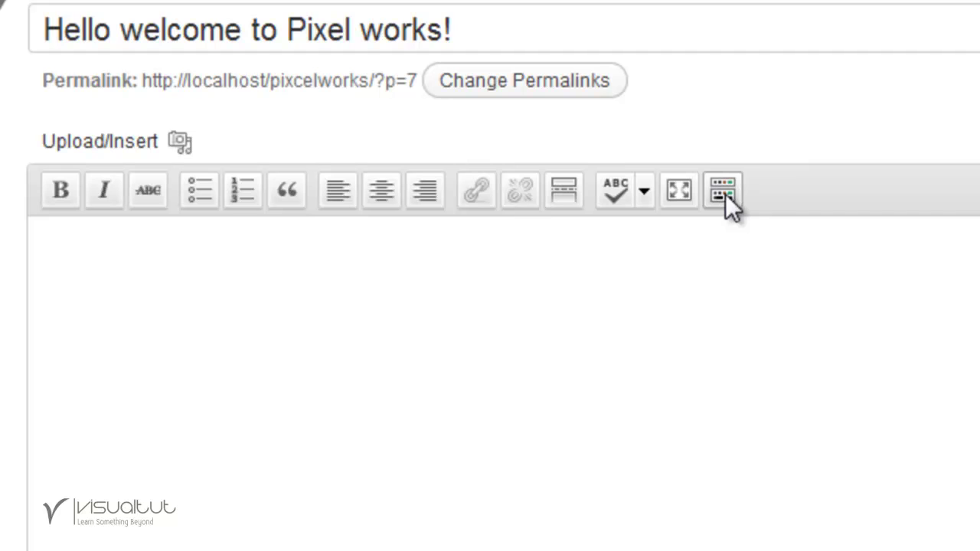
# Show the editor's additional row of formatting tools and review its paragraph format and text colour choices.
pyautogui.click(728, 194)
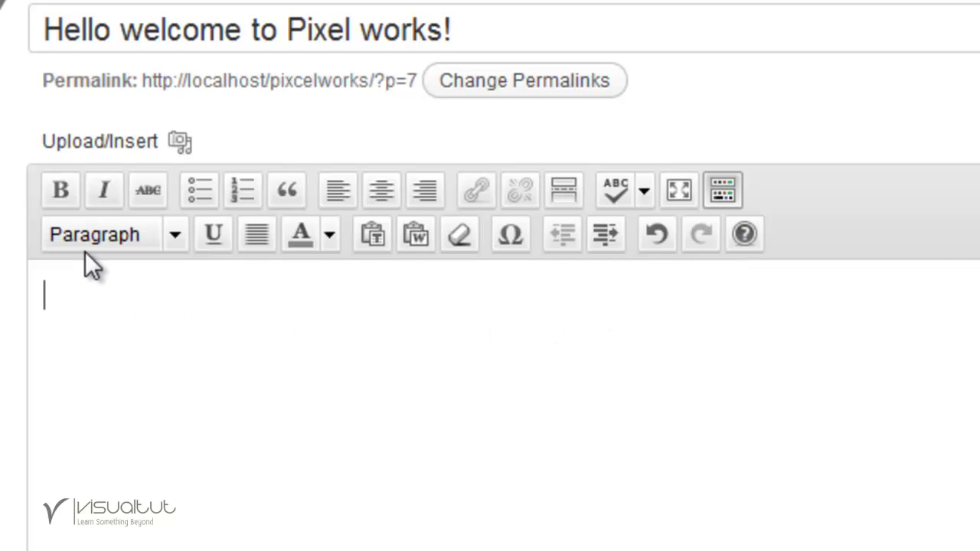
pyautogui.click(175, 234)
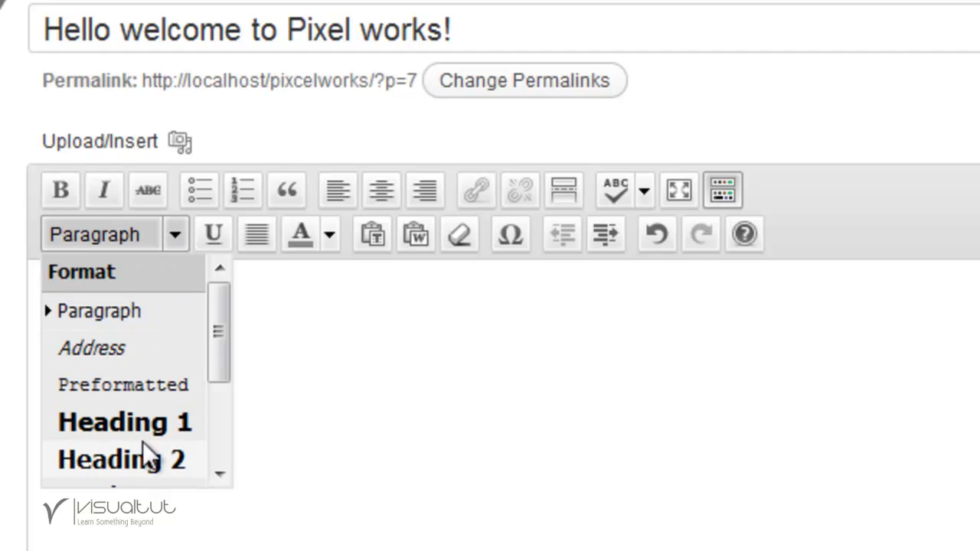
pyautogui.moveTo(224, 349); pyautogui.dragTo(217, 320)
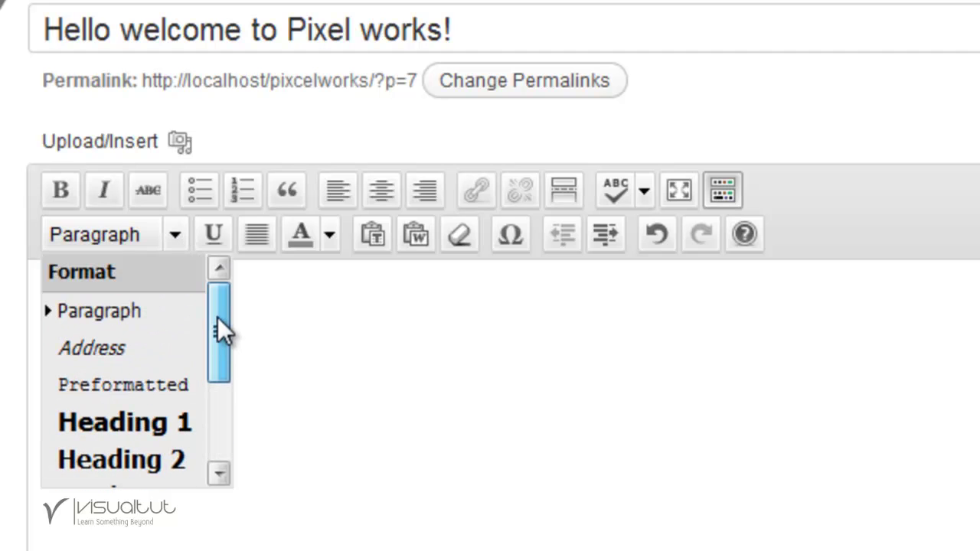
pyautogui.click(292, 310)
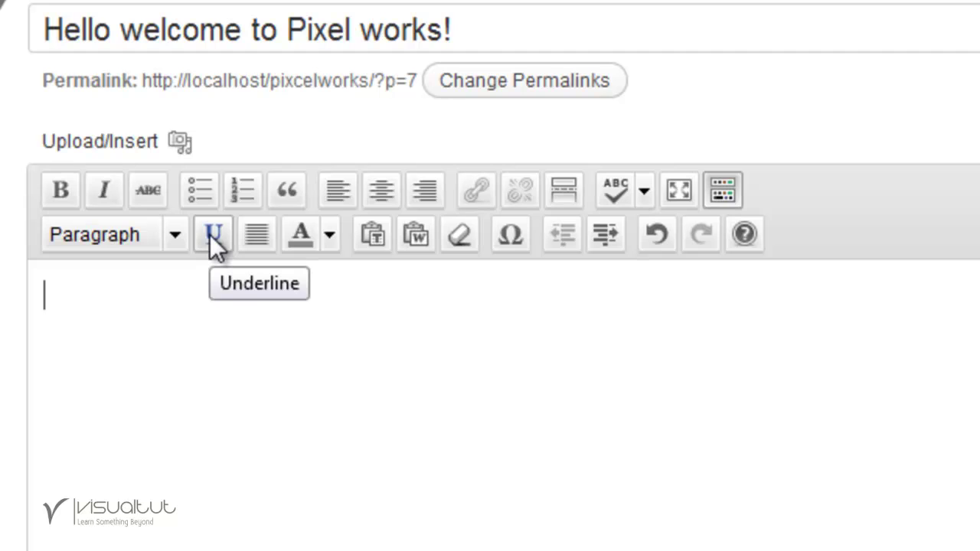
pyautogui.click(330, 233)
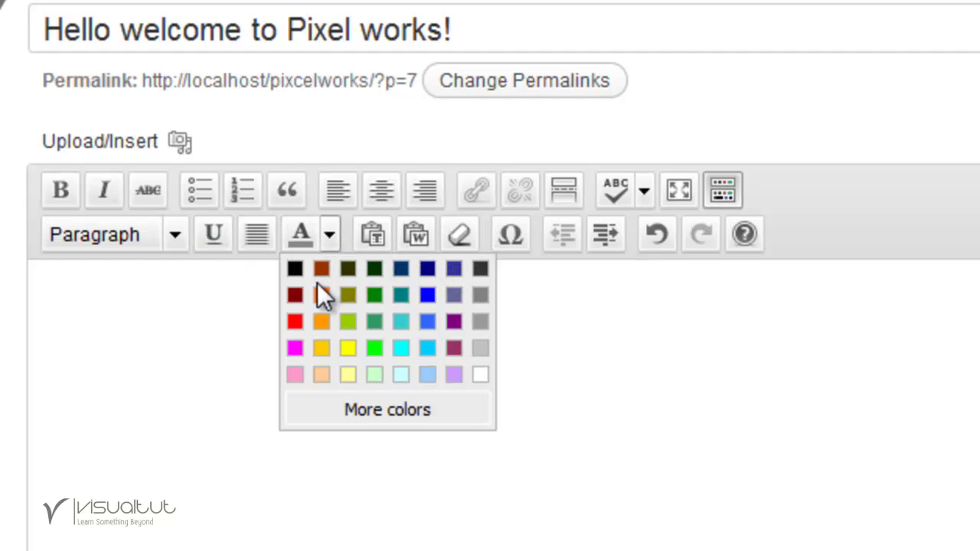
pyautogui.click(556, 310)
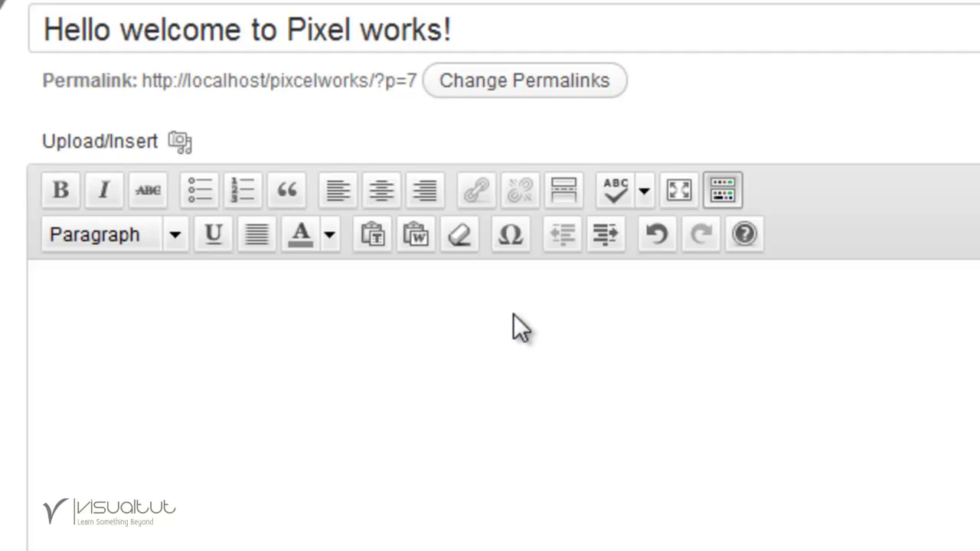
# Write the post body introducing the site's psd & ai file collection, ending "so let's began.", and format all of it as Paragraph.
pyautogui.write('Hello welcome to Pixel works! This website has collection of psd & ai files. You can see the sample before download source file. We have web buttons, featured sliders, logging form design, loading theme, web hosting plan design, web navigation design, logos, social media icons, text effect, patterns and actions, so let’s began.')
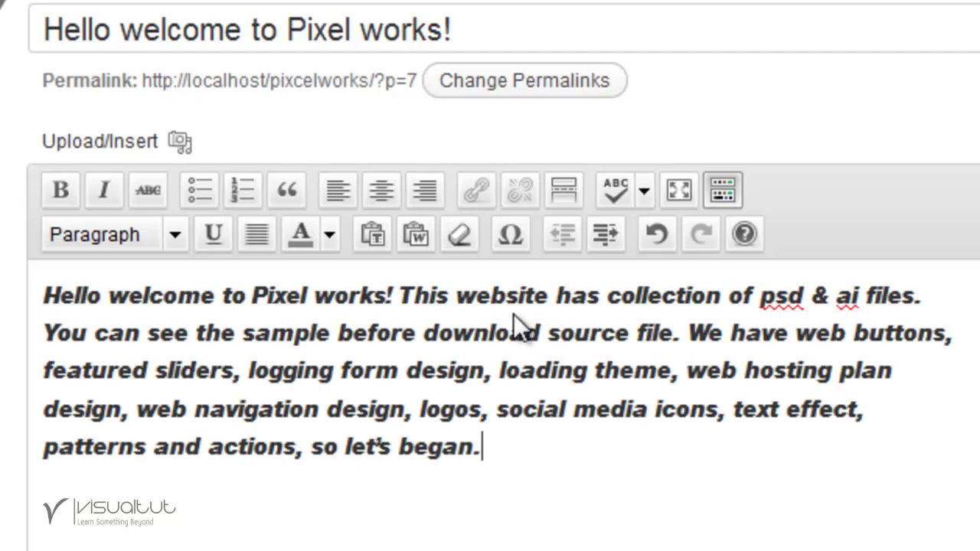
pyautogui.moveTo(511, 442); pyautogui.dragTo(6, 295)
pyautogui.click(174, 234)
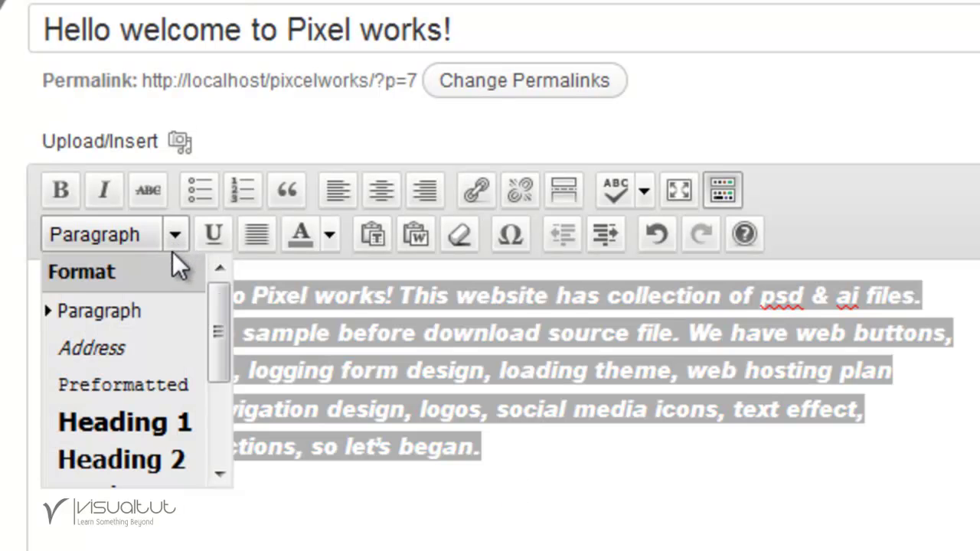
pyautogui.click(140, 320)
pyautogui.click(670, 485)
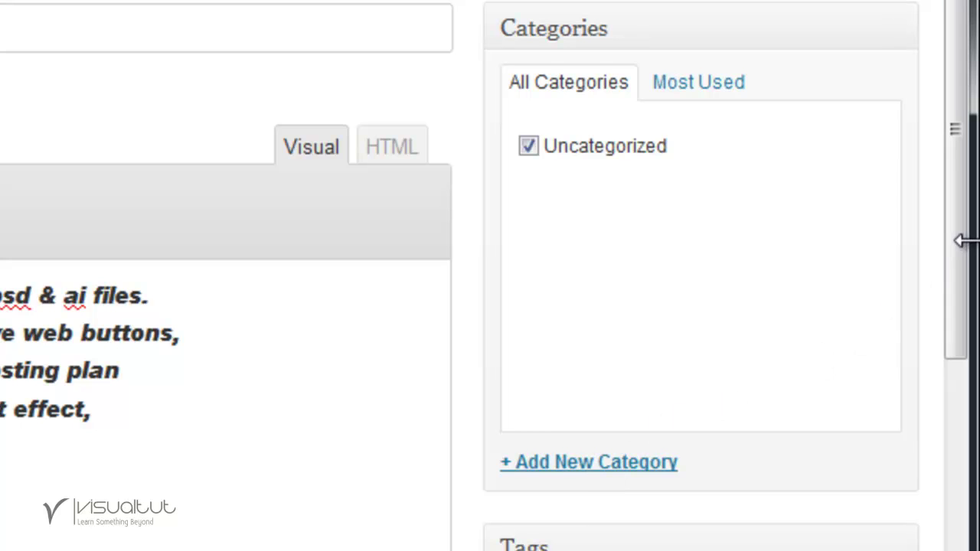
# Examine the post's category, tag, format and featured image settings, and confirm its visibility as Public.
pyautogui.moveTo(969, 258); pyautogui.dragTo(952, 370)
pyautogui.scroll(-2, 658, 370)
pyautogui.click(540, 260)
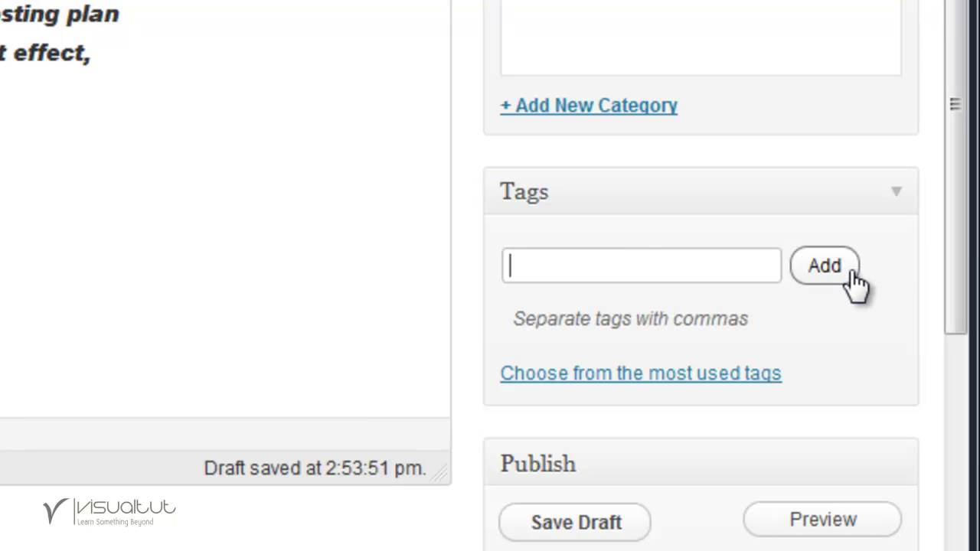
pyautogui.moveTo(967, 280); pyautogui.dragTo(974, 428)
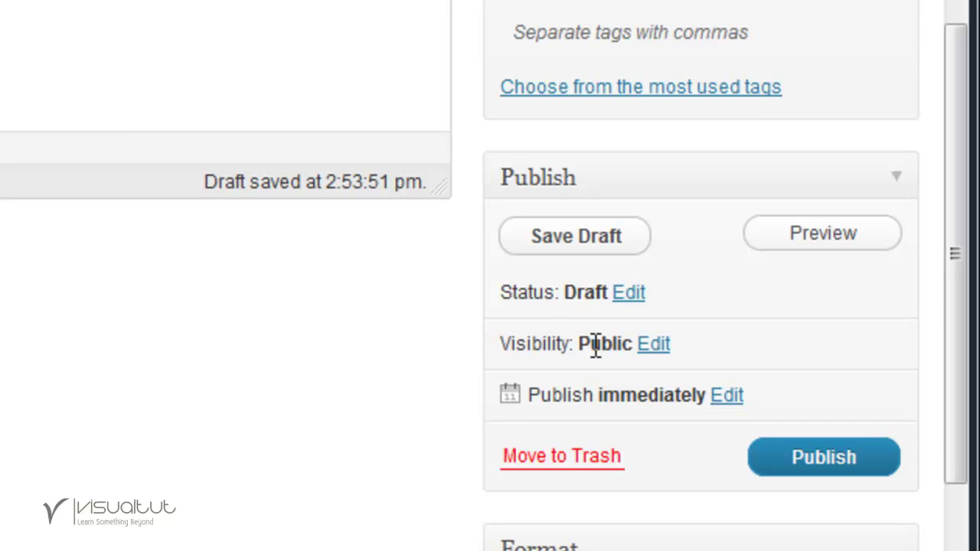
pyautogui.click(652, 346)
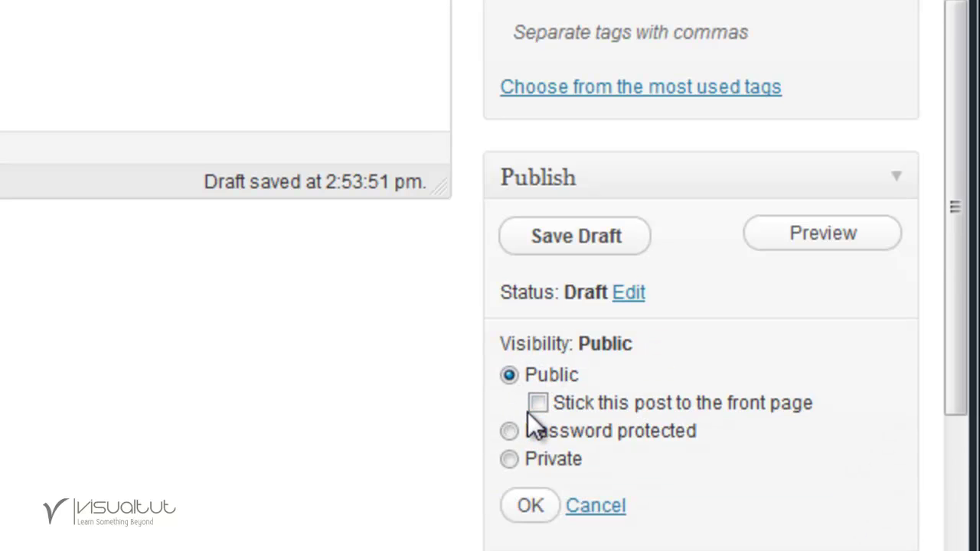
pyautogui.click(536, 510)
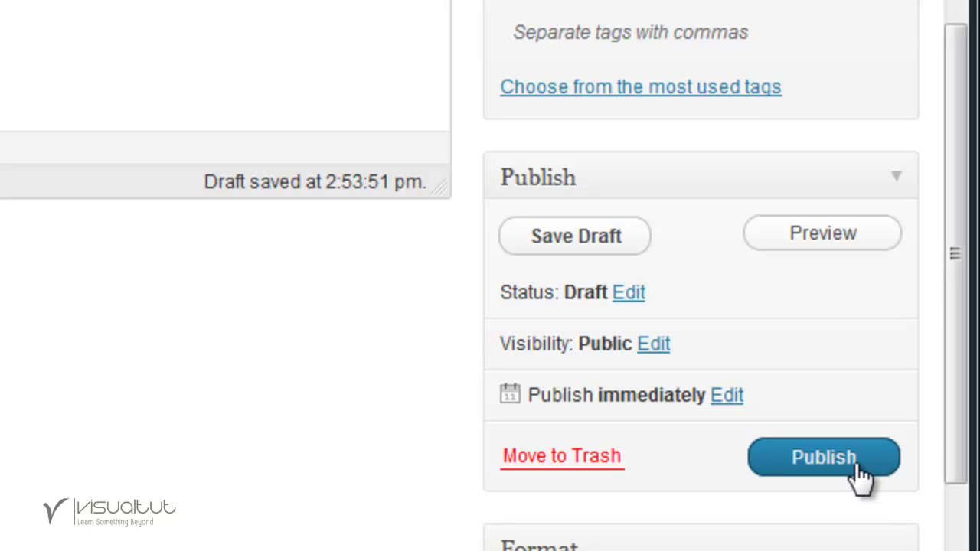
pyautogui.scroll(-5, 859, 474)
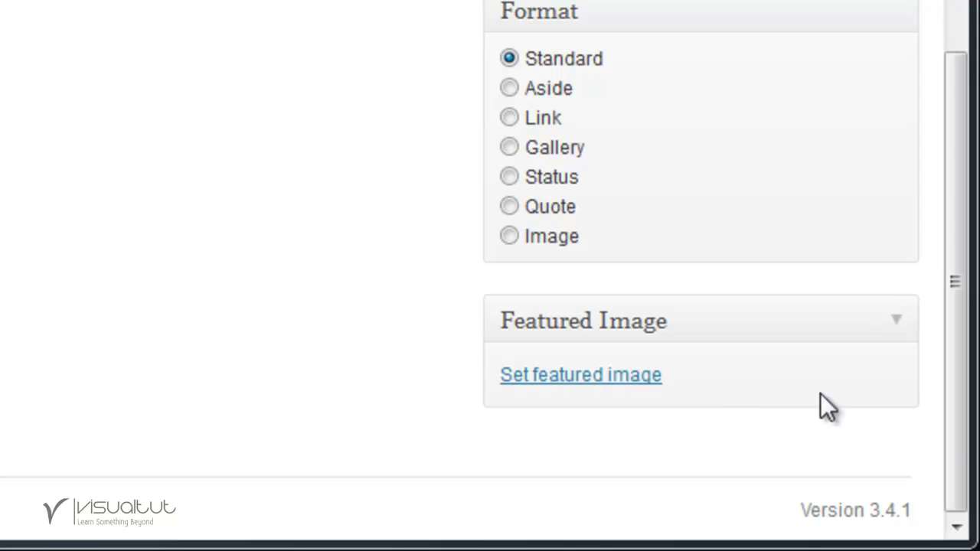
# Preview the draft post on the site and check its title and body text.
pyautogui.moveTo(949, 437); pyautogui.dragTo(941, 1)
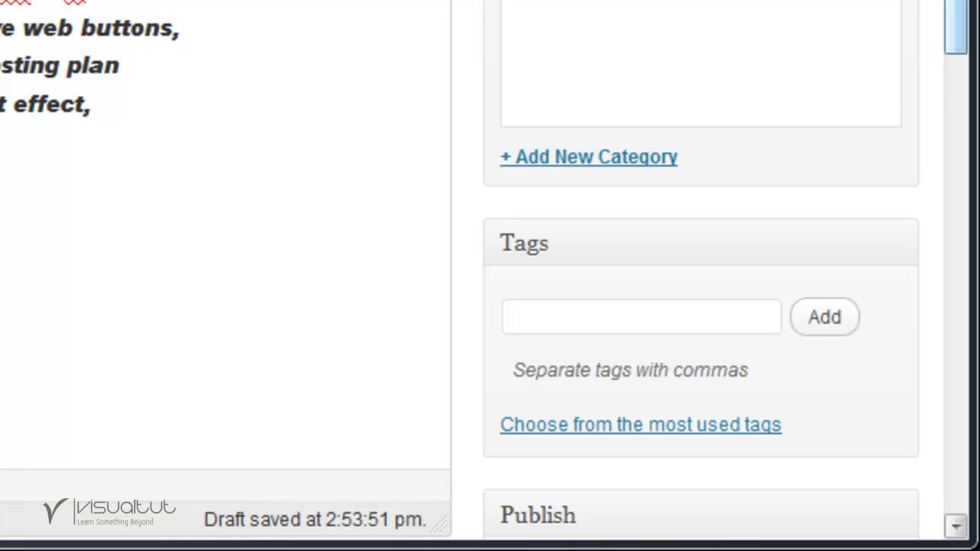
pyautogui.scroll(-6, 968, 87)
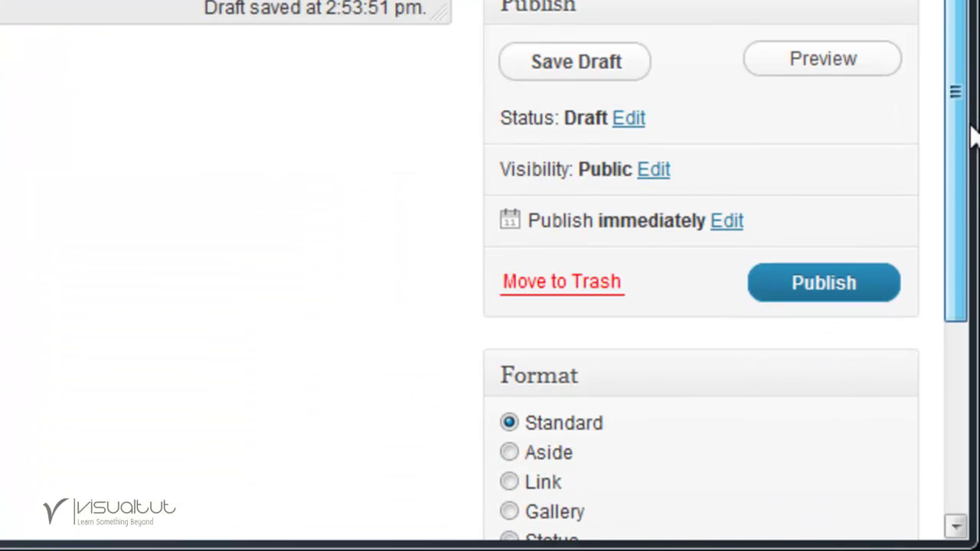
pyautogui.click(842, 62)
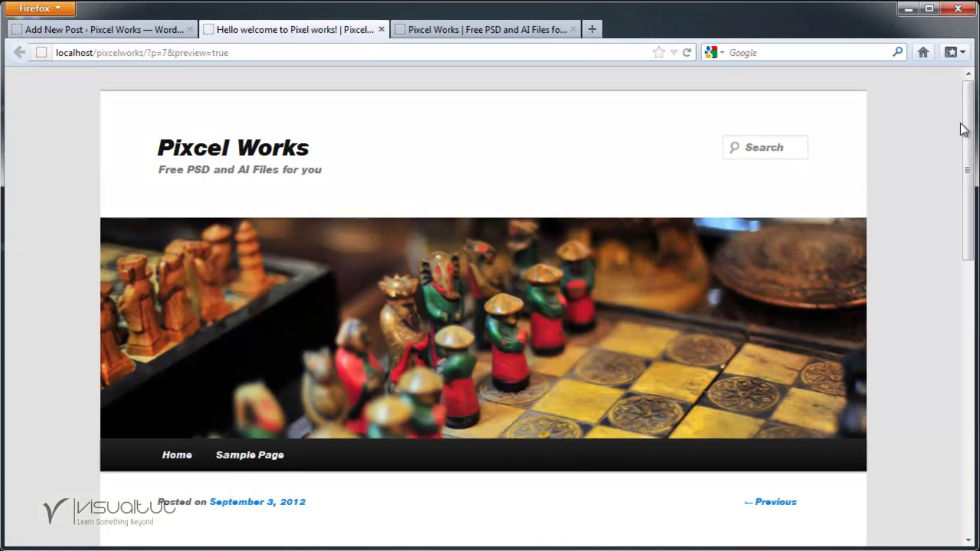
pyautogui.moveTo(962, 131); pyautogui.dragTo(972, 266)
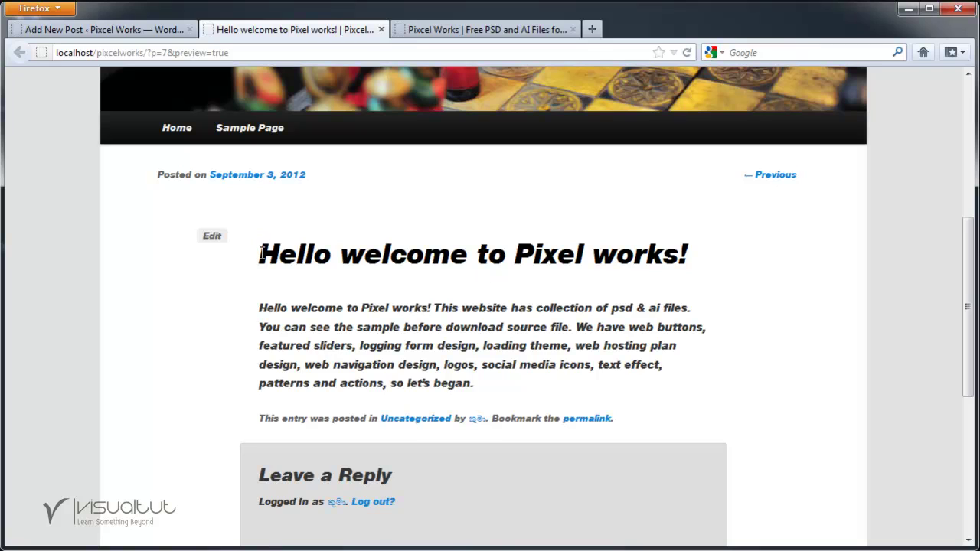
pyautogui.moveTo(262, 263); pyautogui.dragTo(701, 263)
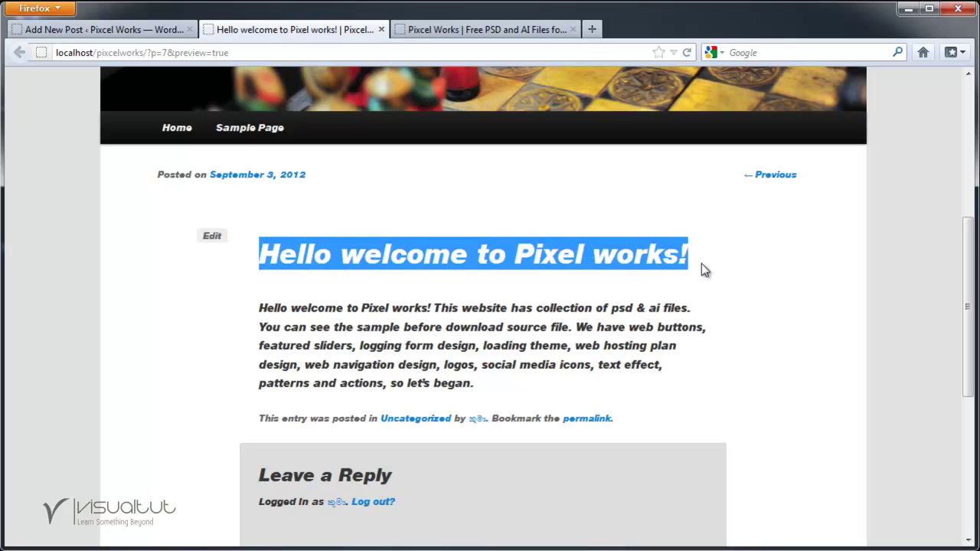
pyautogui.click(637, 301)
pyautogui.moveTo(247, 313); pyautogui.dragTo(258, 410)
pyautogui.click(238, 399)
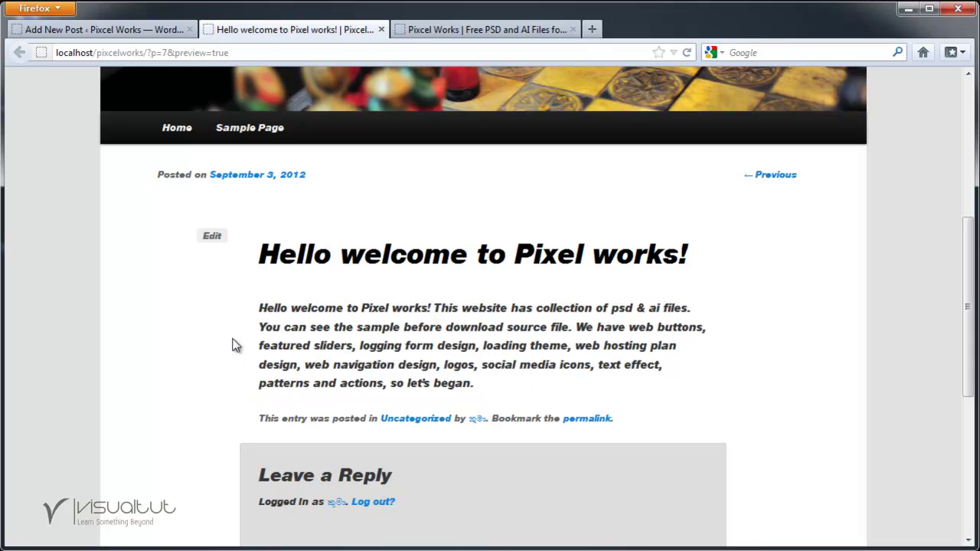
# Return to the post editor, publish the post immediately, and close the preview page.
pyautogui.click(136, 25)
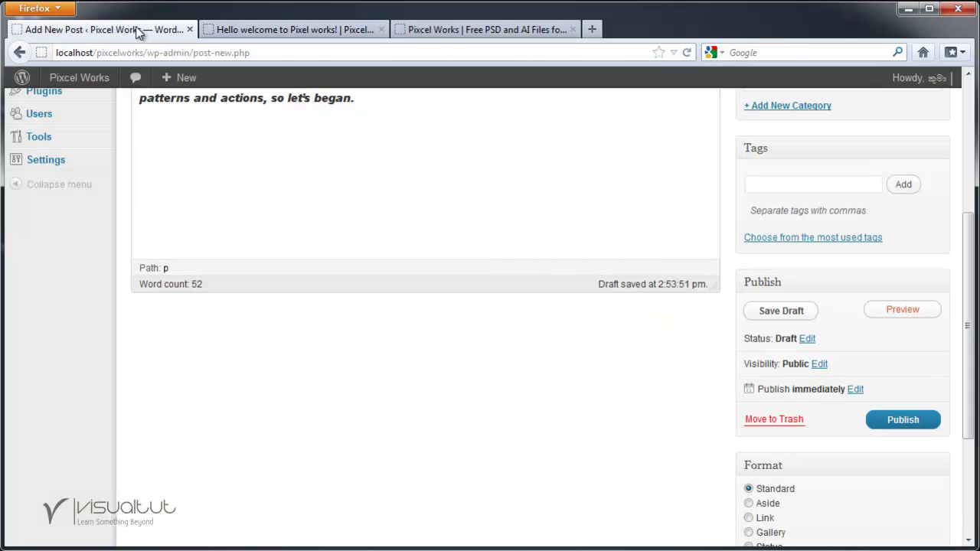
pyautogui.click(922, 426)
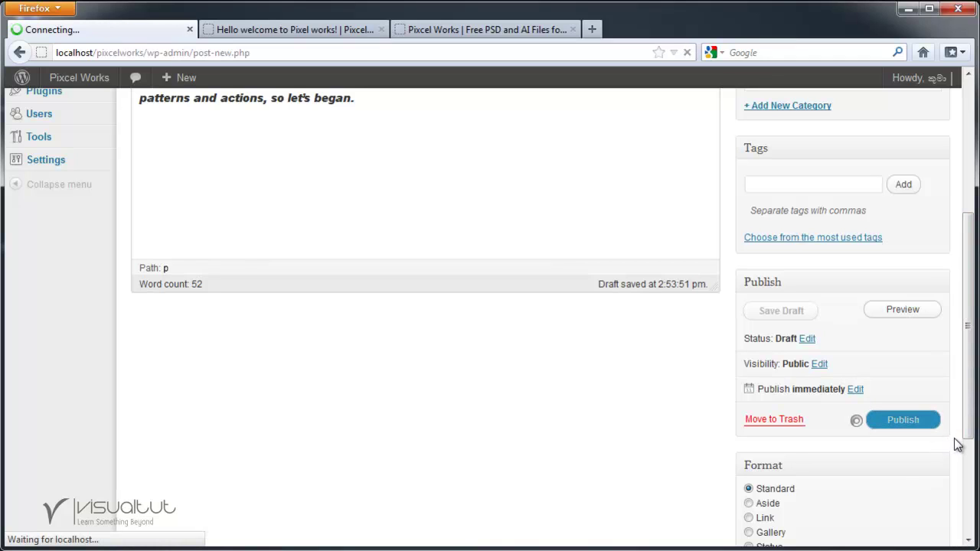
pyautogui.click(381, 29)
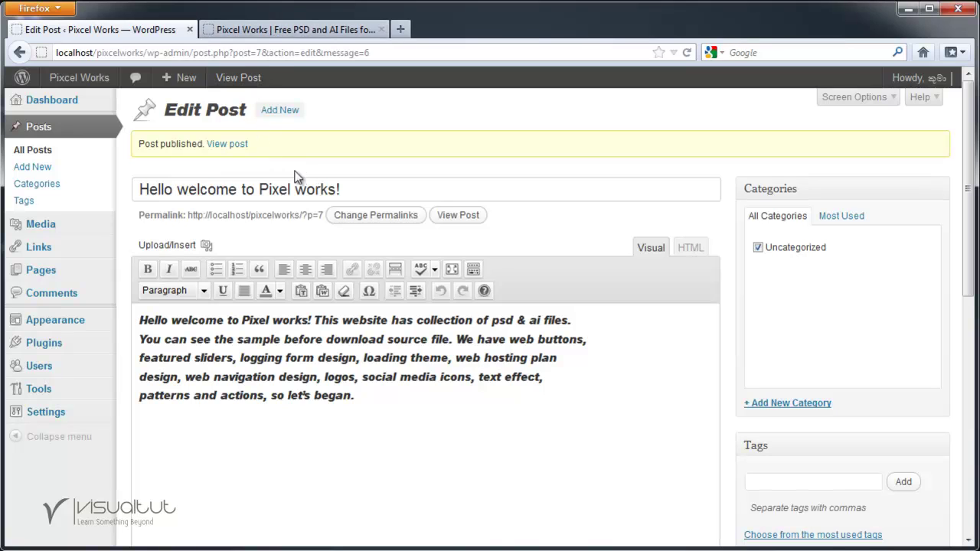
# Reload the live Pixcel Works home page and check the published welcome post there.
pyautogui.click(258, 36)
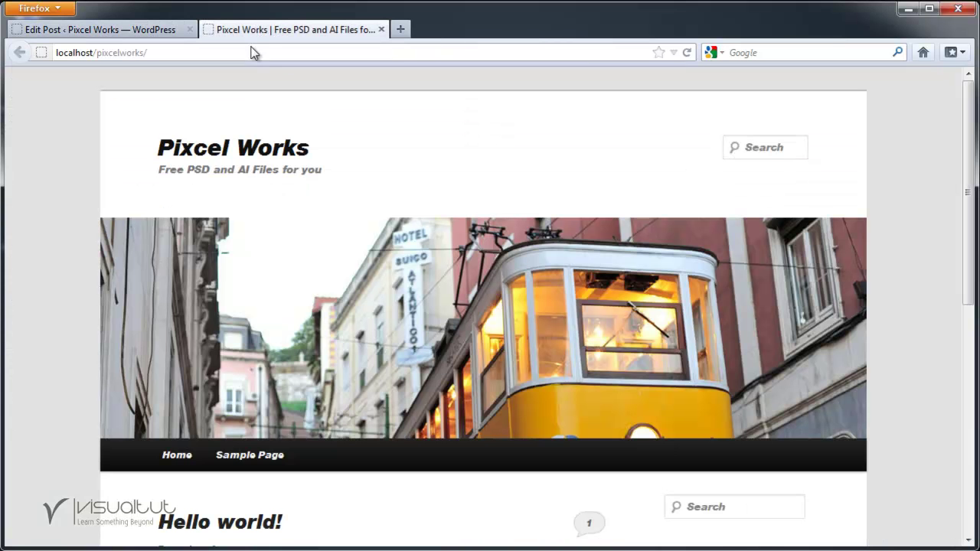
pyautogui.click(688, 52)
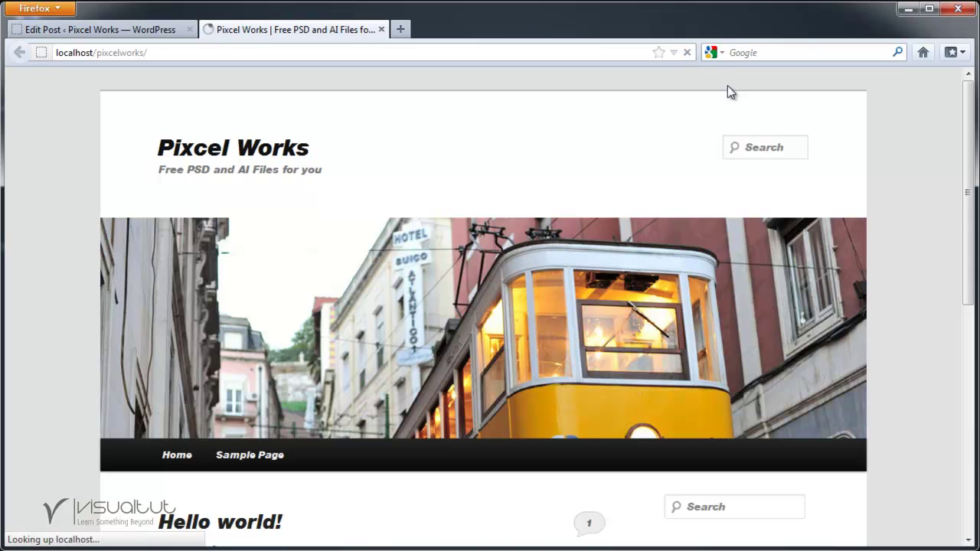
pyautogui.moveTo(969, 147); pyautogui.dragTo(962, 256)
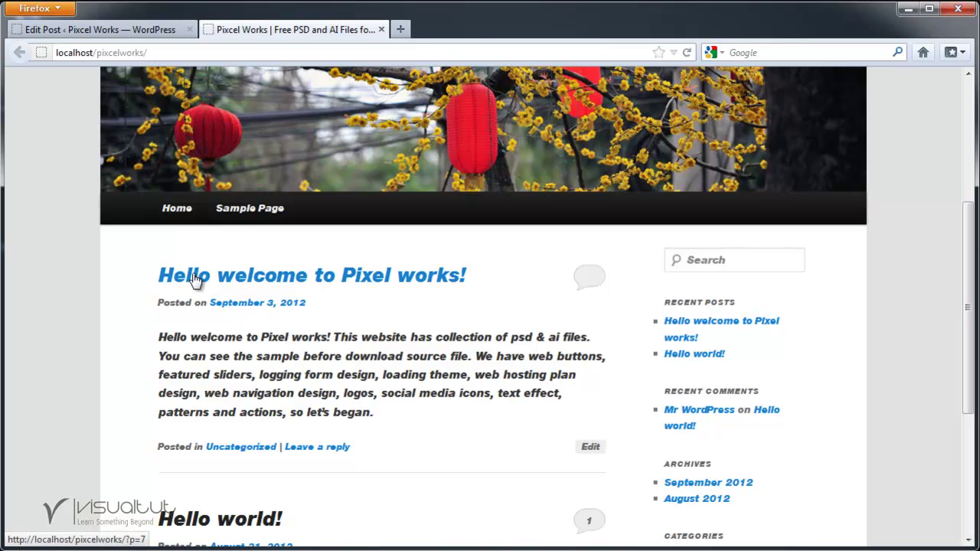
# Return to the post editor, examine how to add media files from the computer, and cancel the file selection.
pyautogui.click(156, 30)
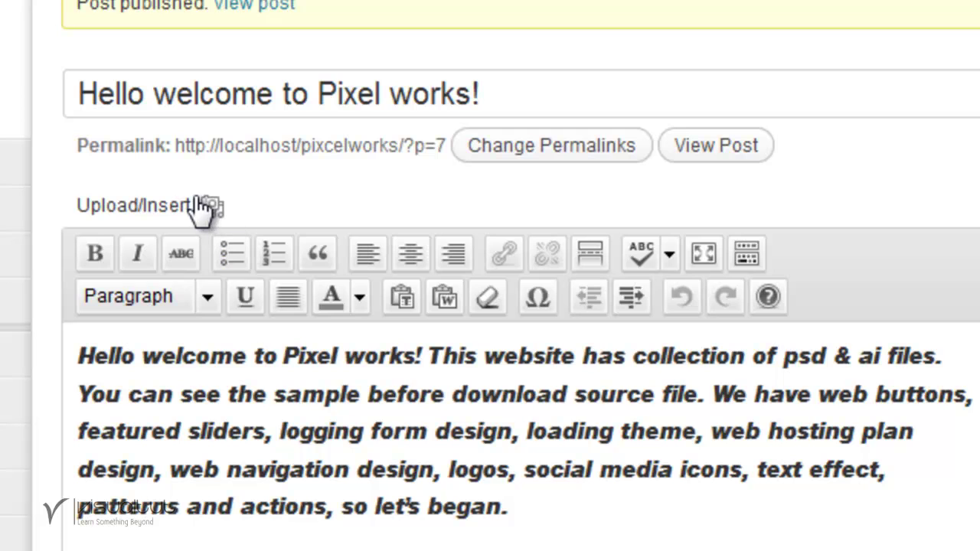
pyautogui.click(209, 208)
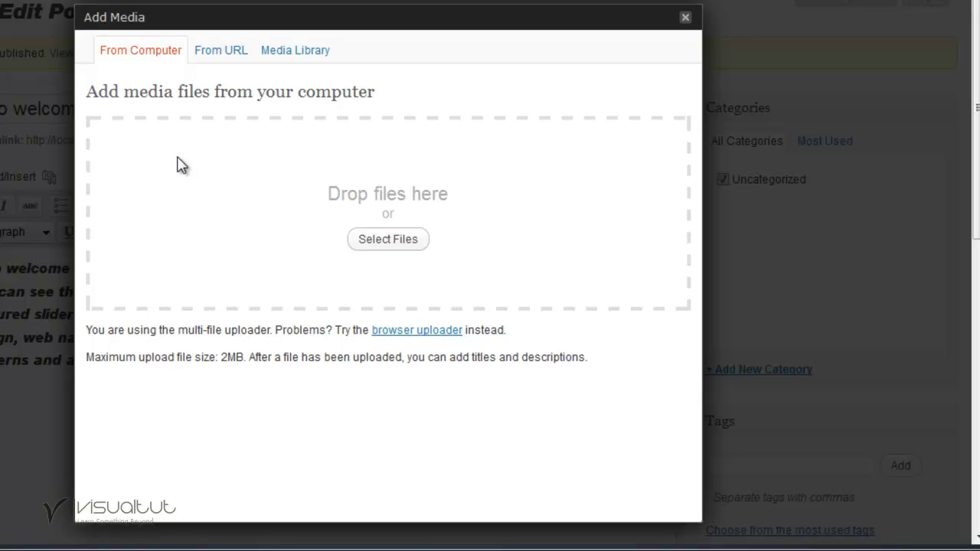
pyautogui.click(421, 242)
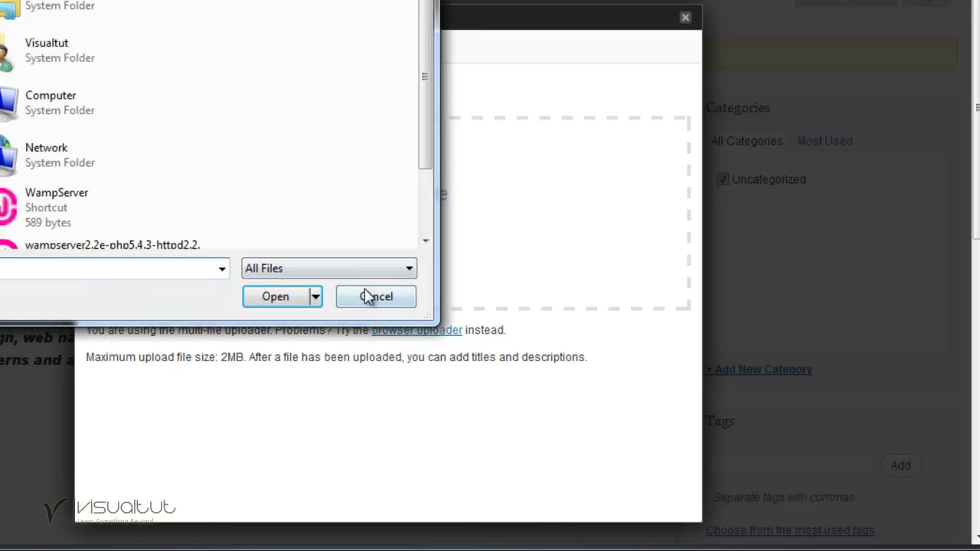
pyautogui.click(370, 297)
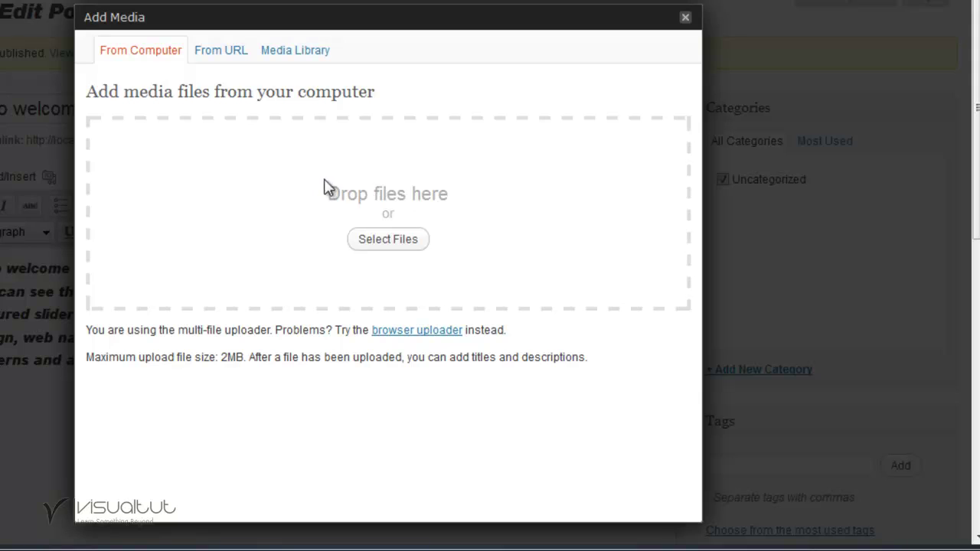
# Examine the options for inserting media from a URL, and close the Add Media dialog without inserting anything.
pyautogui.click(230, 61)
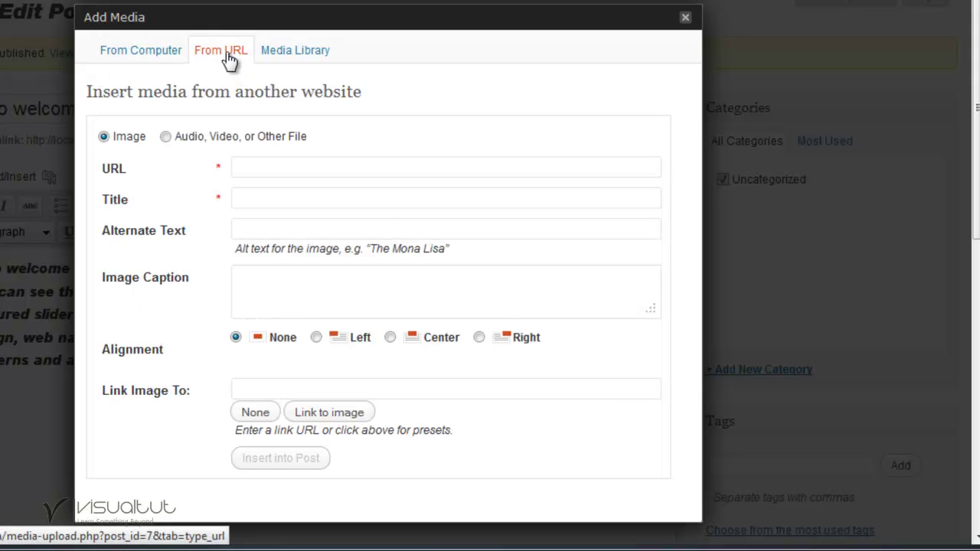
pyautogui.click(265, 166)
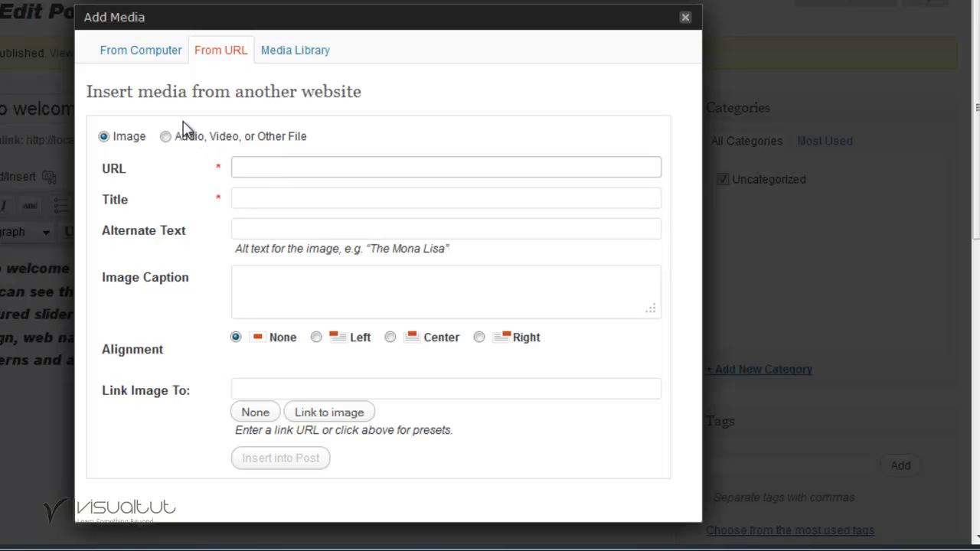
pyautogui.click(685, 19)
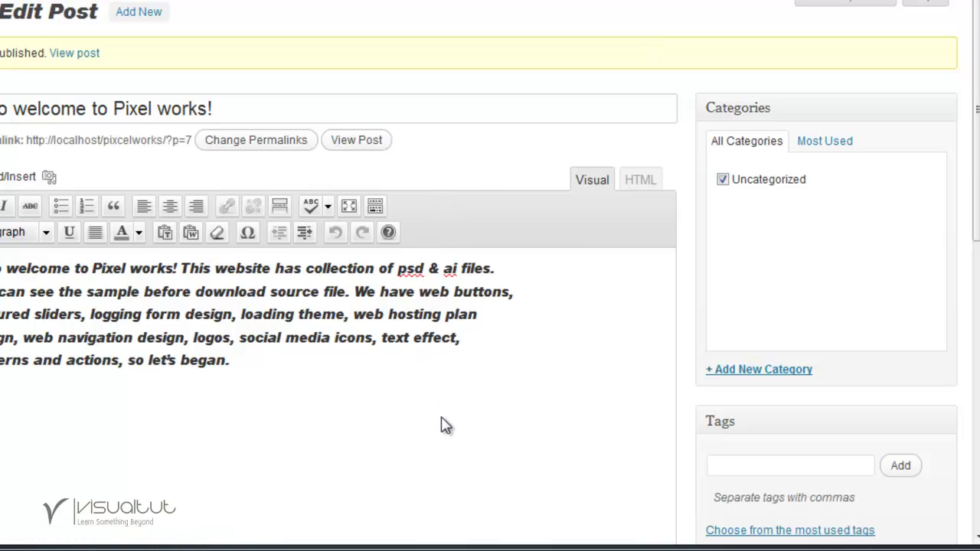
pyautogui.scroll(-3, 441, 425)
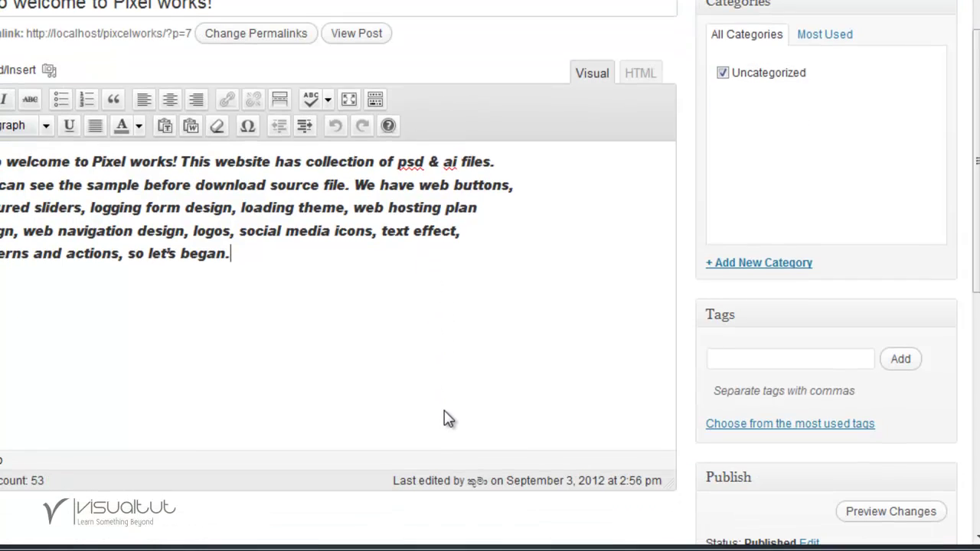